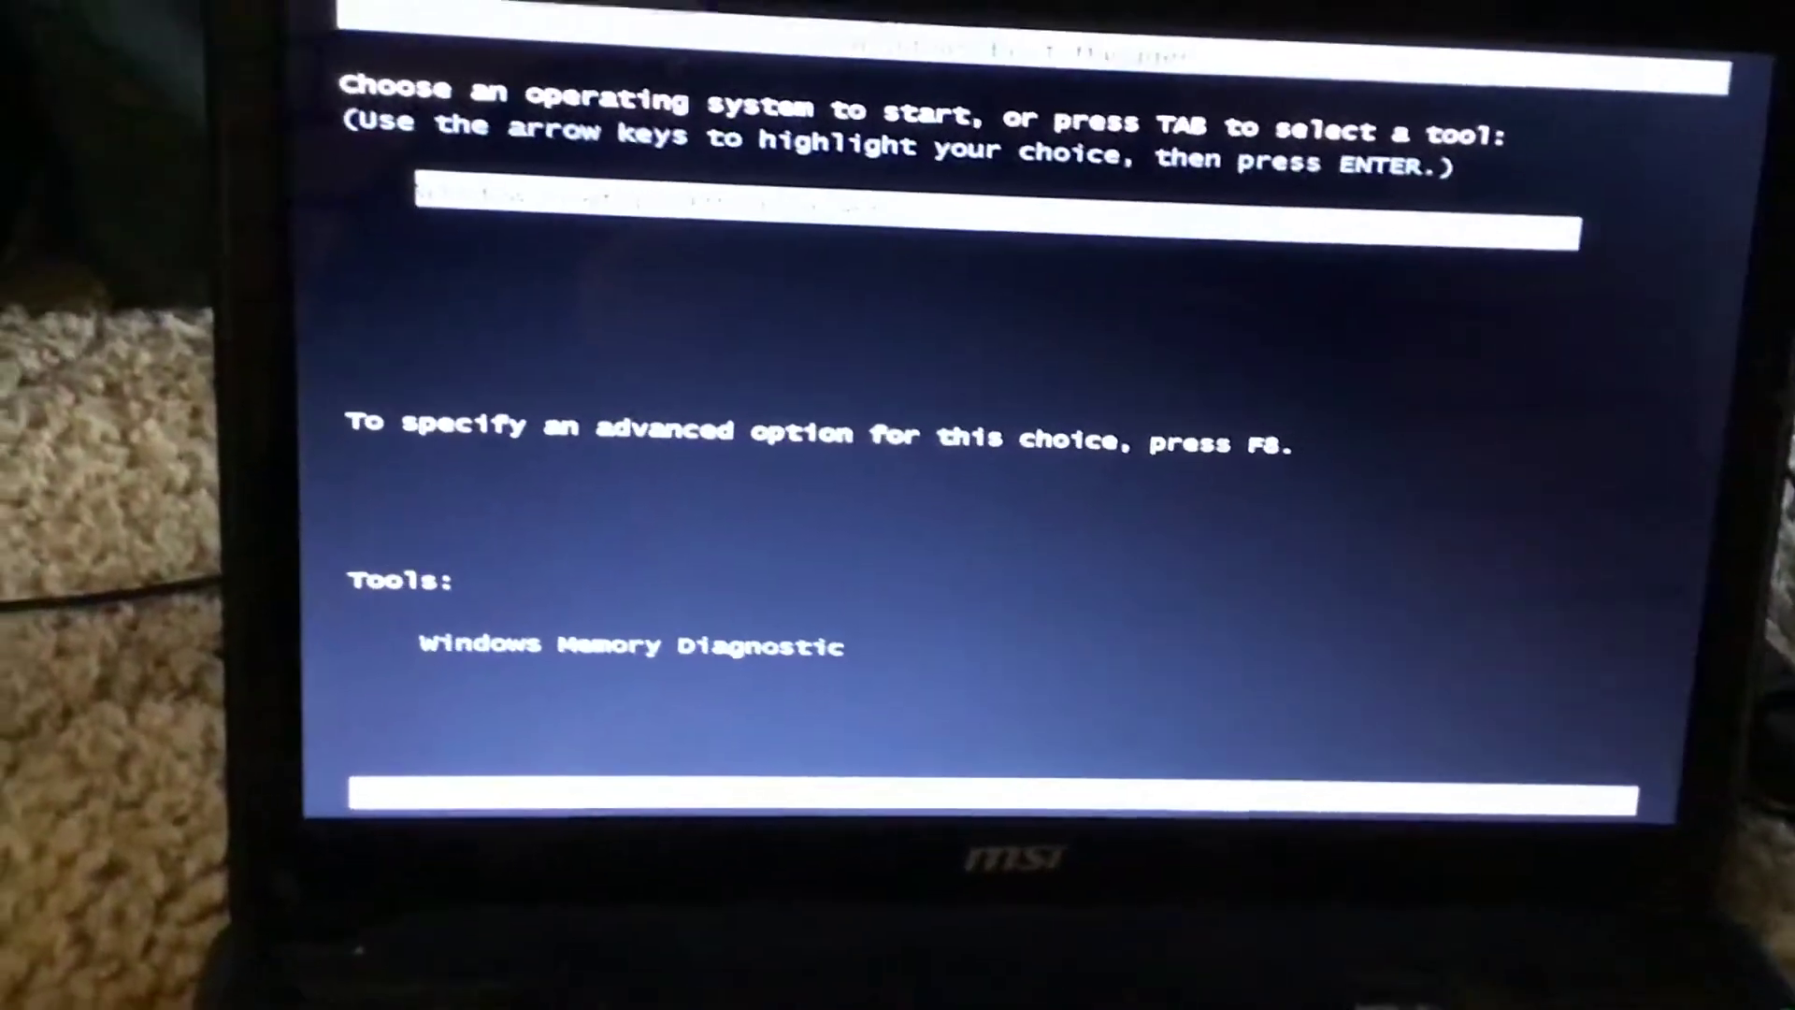
Boot the highlighted recovery entry and wait for the MSI System Recovery Option menu.
key("Return")
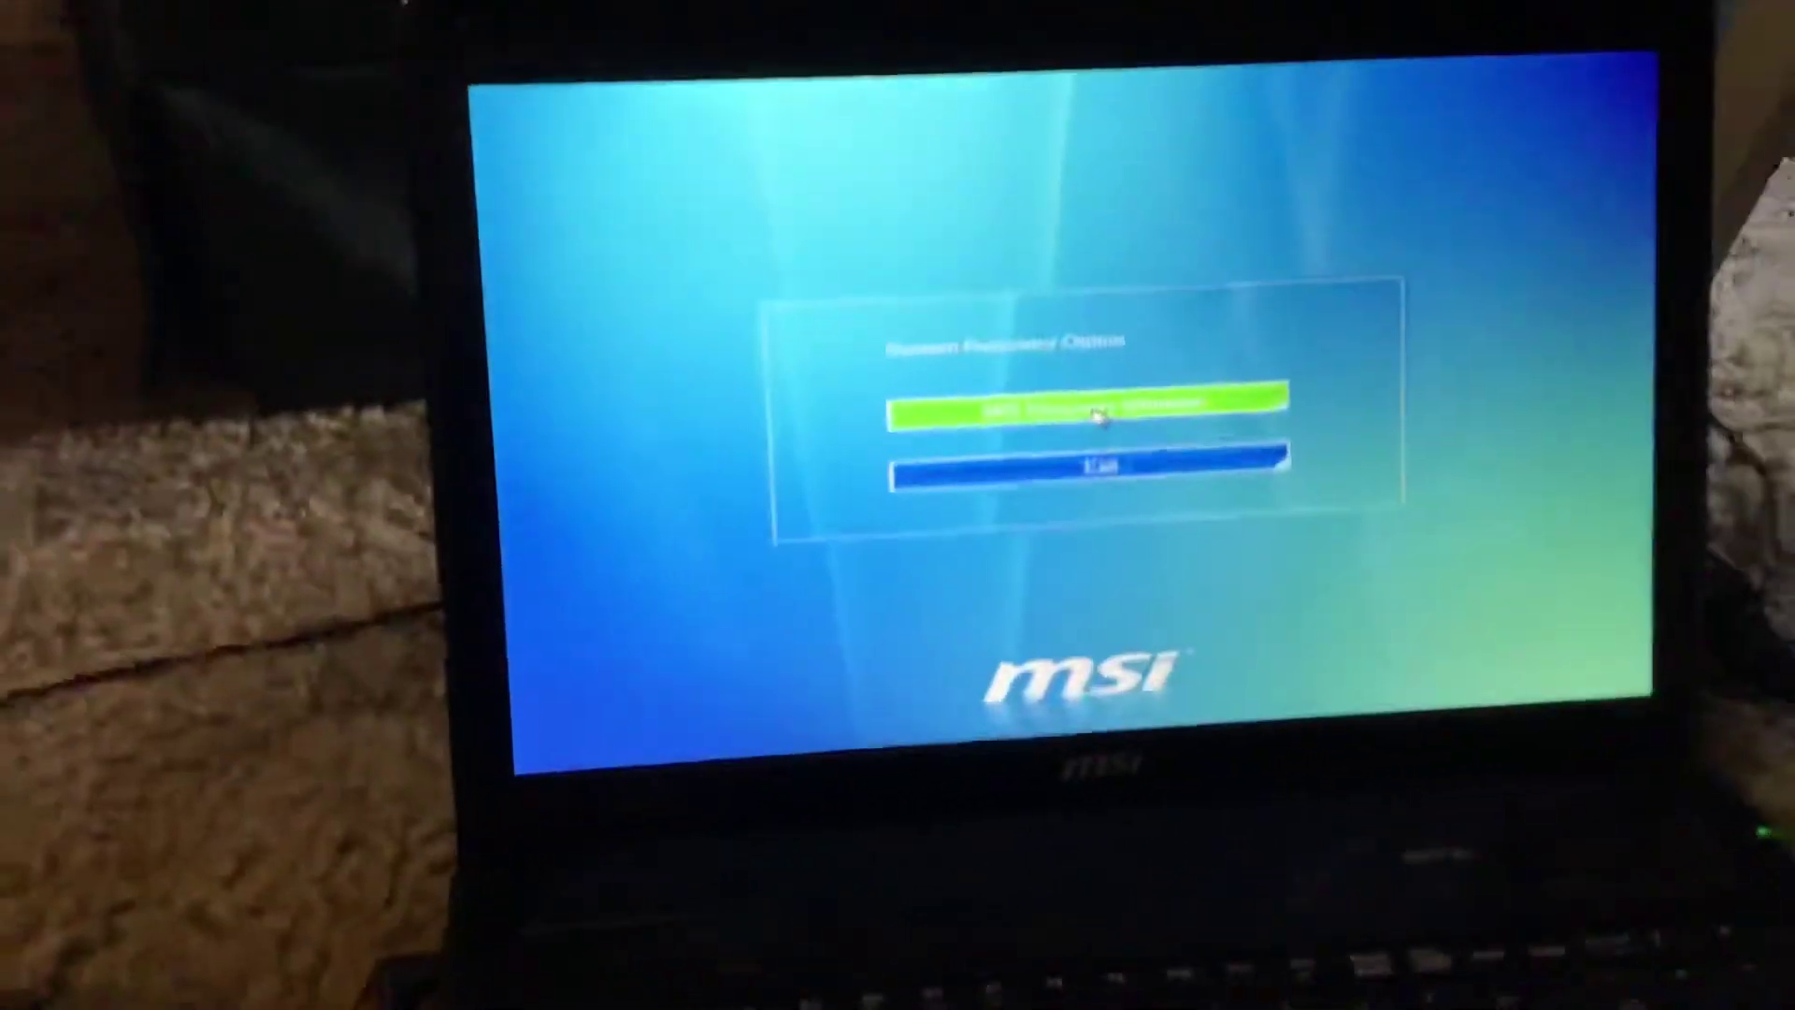
Start System Recovery to factory defaults, accepting C drive data loss and disk formatting.
left_click(1017, 498)
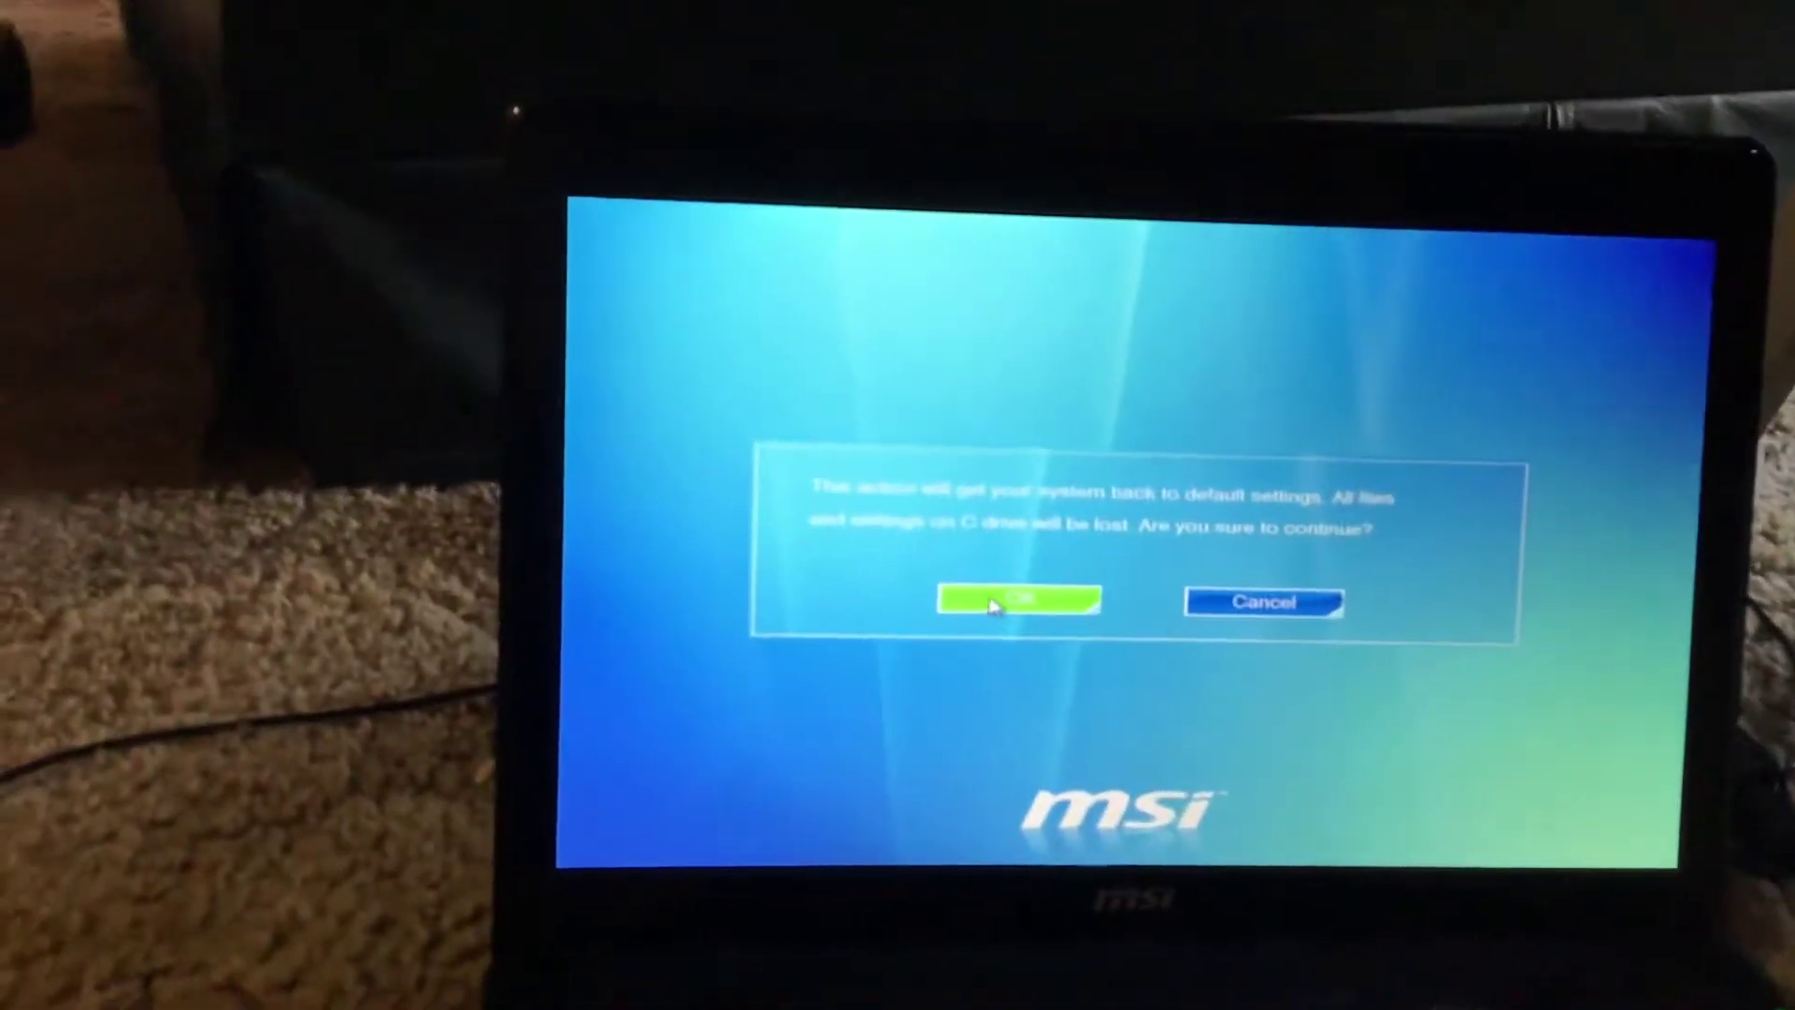
left_click(898, 517)
left_click(1028, 597)
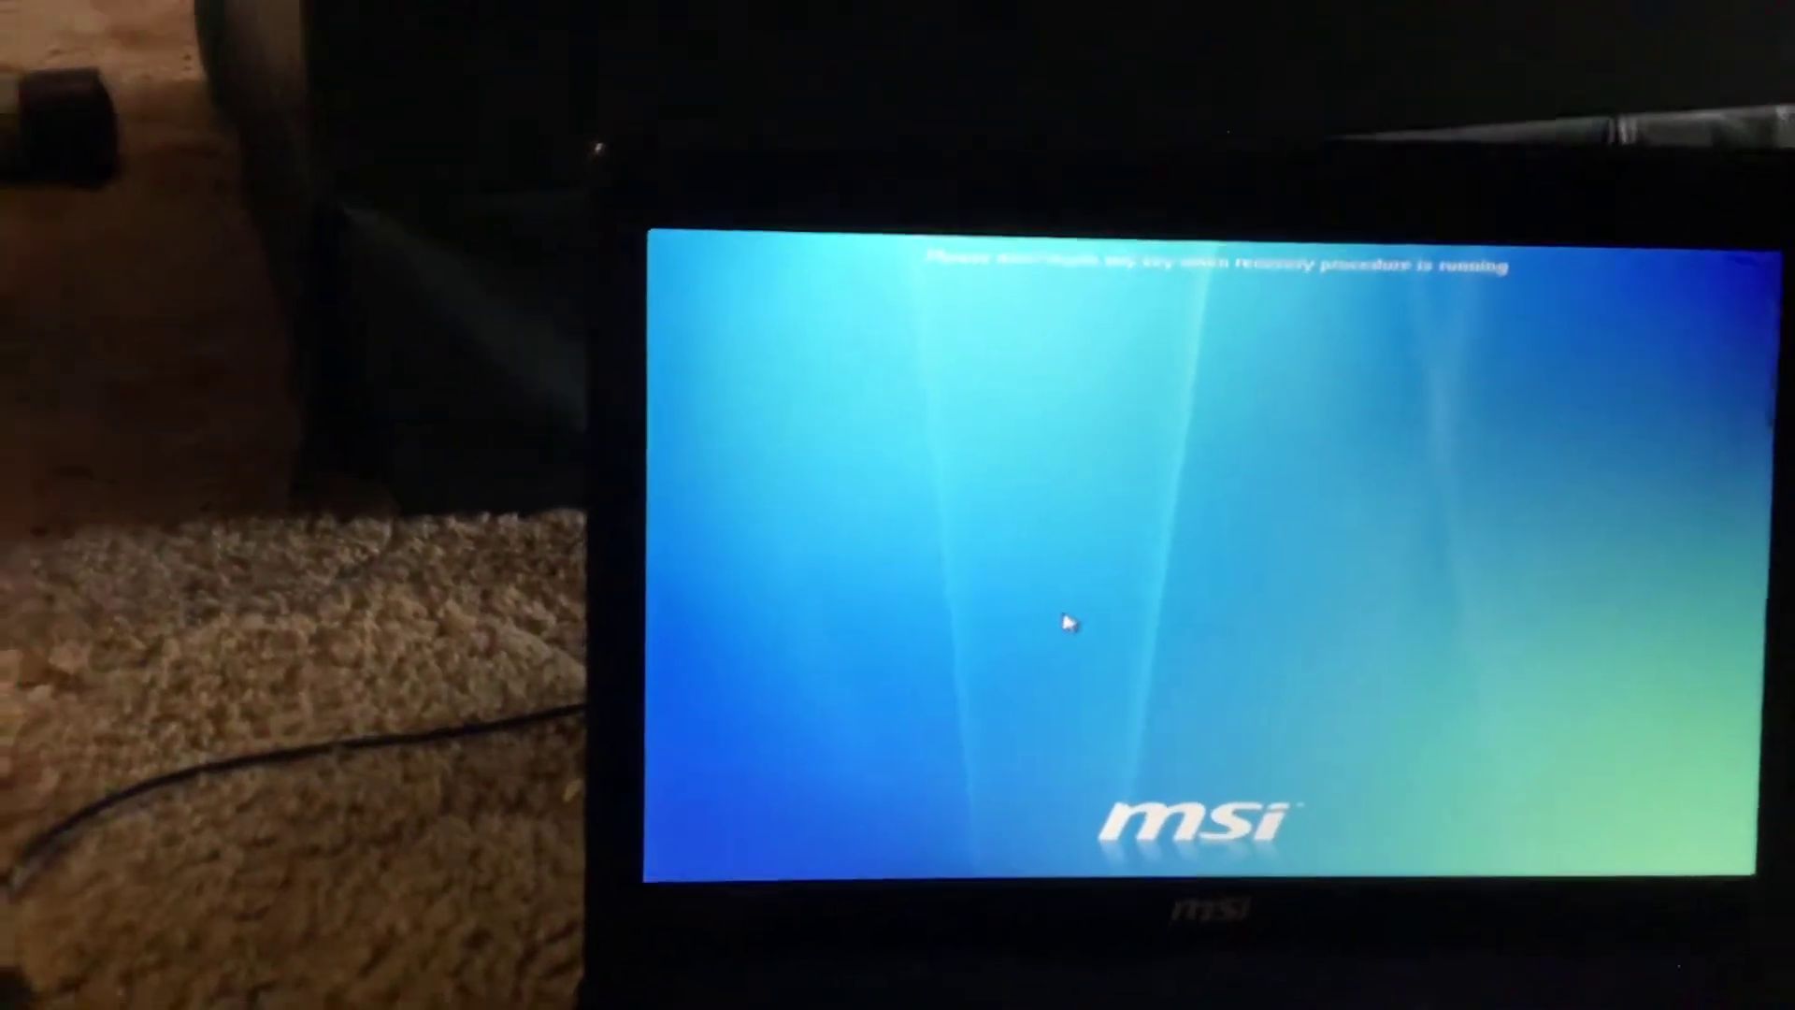